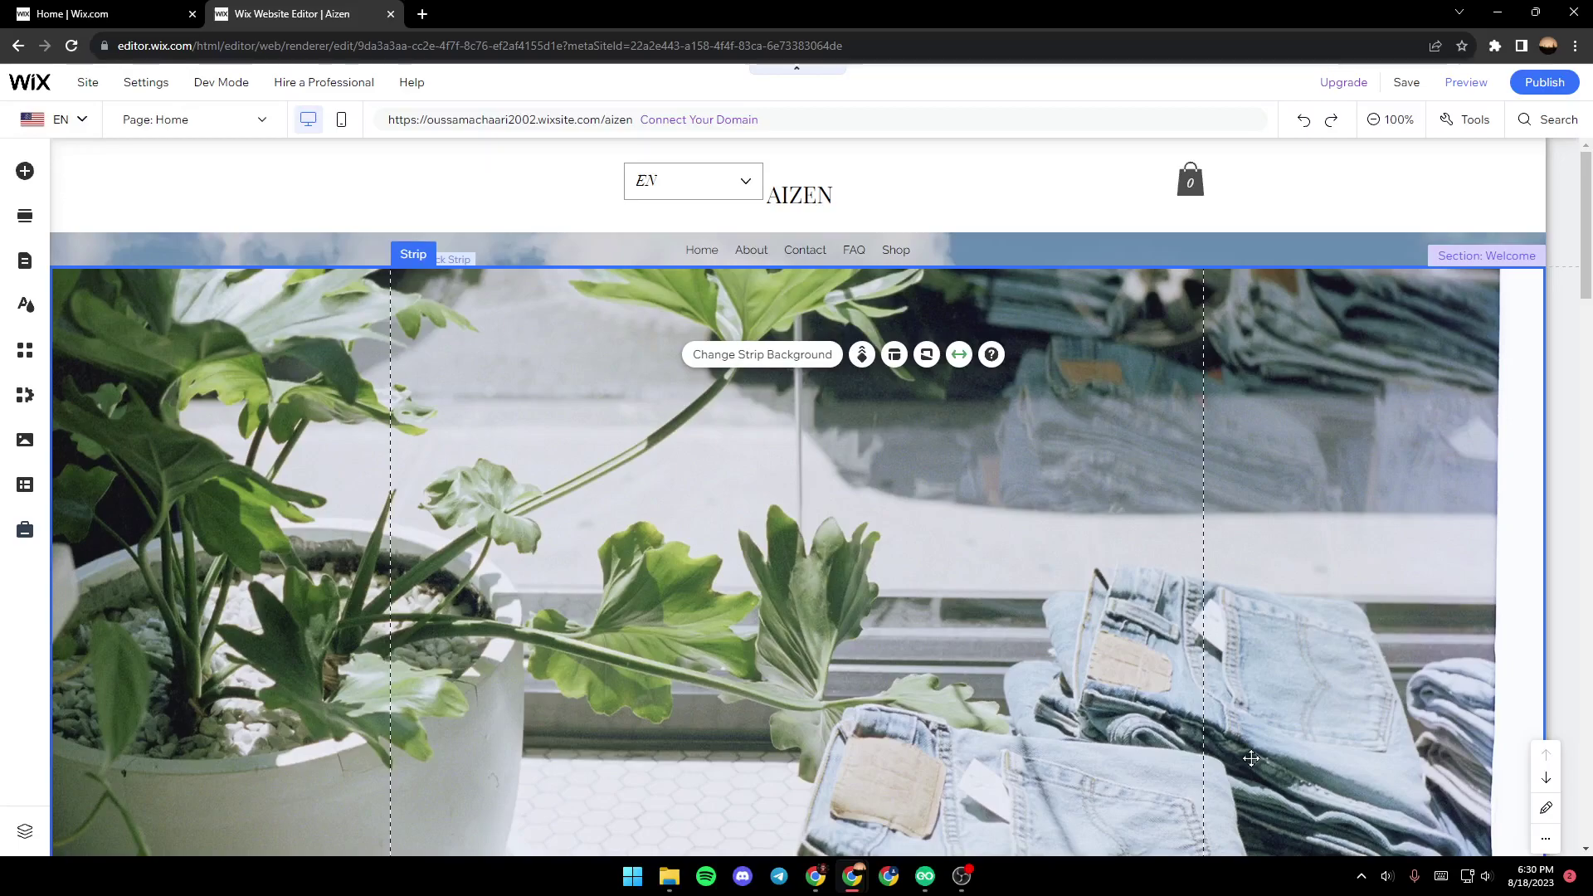
Switch to the 'Home | Wix.com' browser tab to bring up the site dashboard.
{"action": "left_click", "coordinate": [88, 13]}
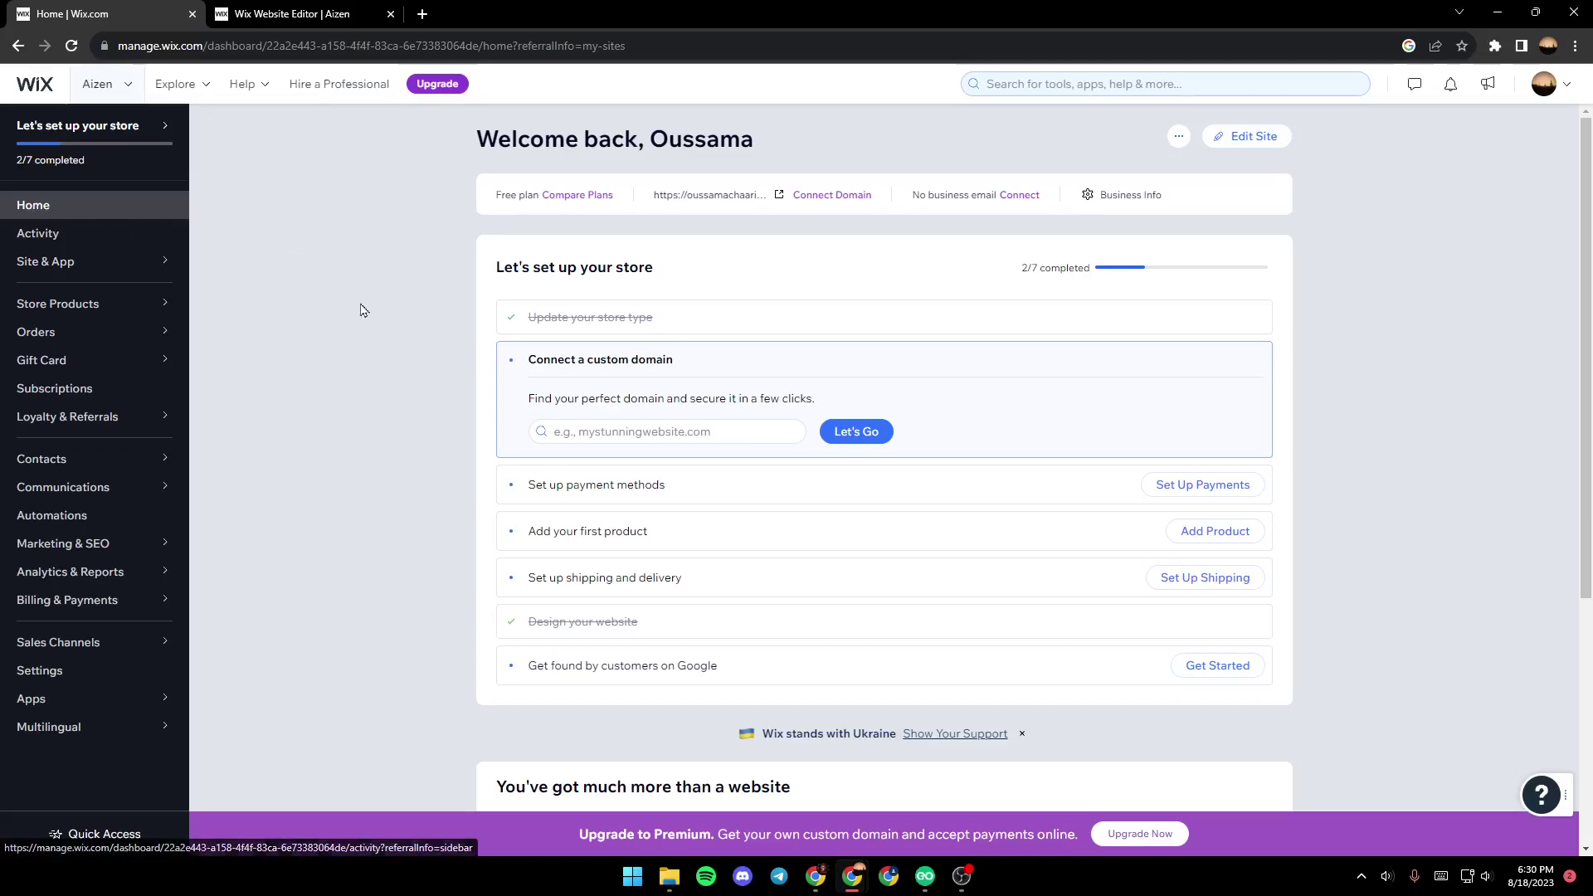
Launch Edit Site and return to the 'Wix Website Editor | Aizen' tab.
{"action": "left_click", "coordinate": [1254, 135]}
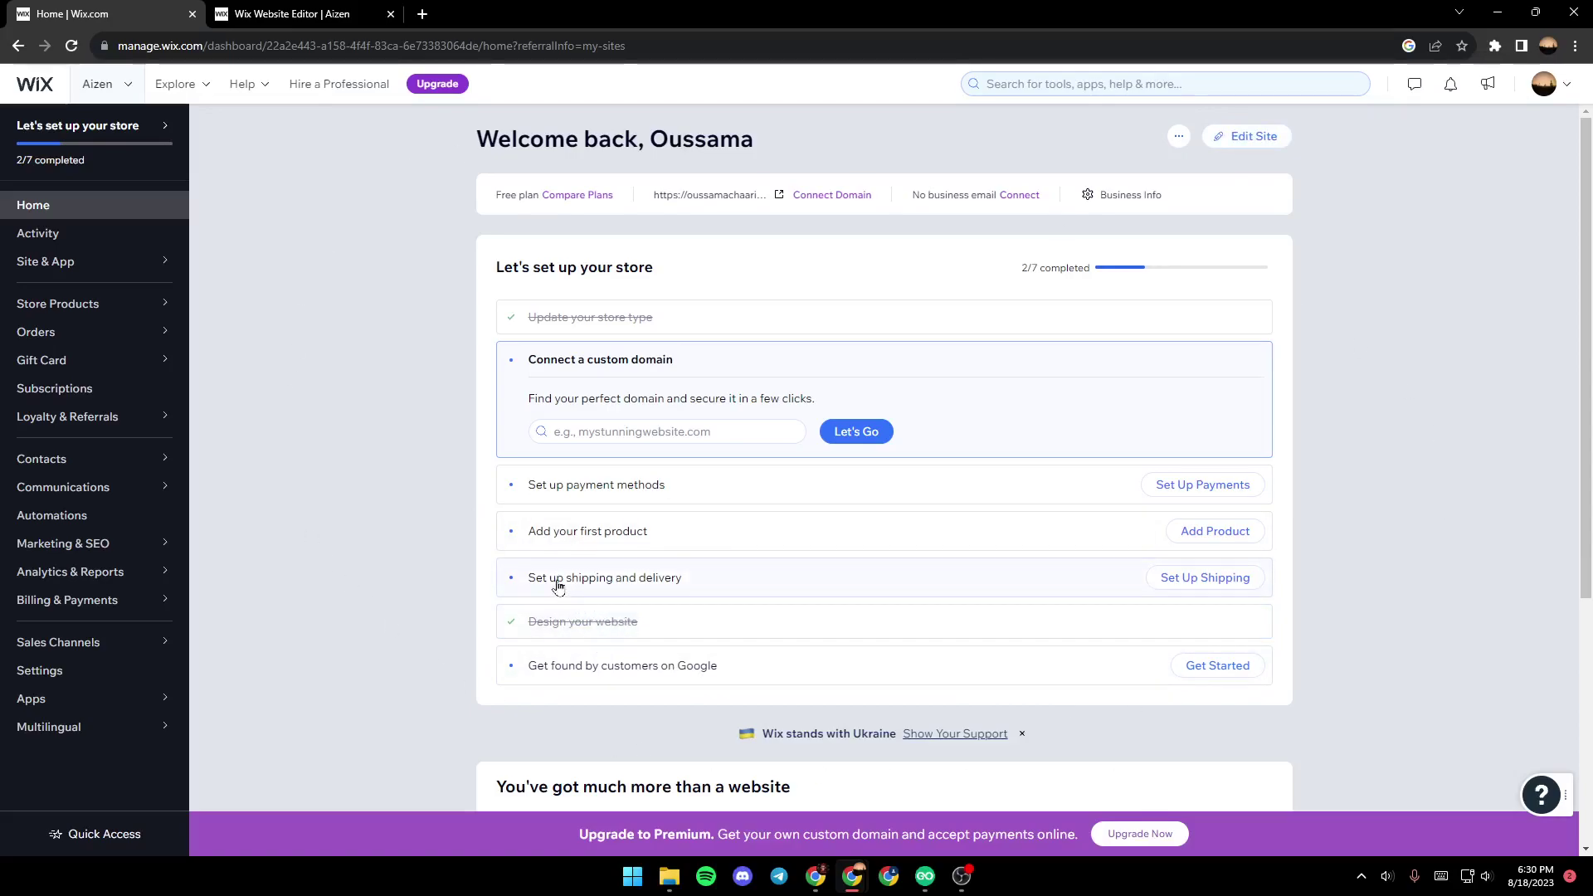
{"action": "left_click", "coordinate": [269, 9]}
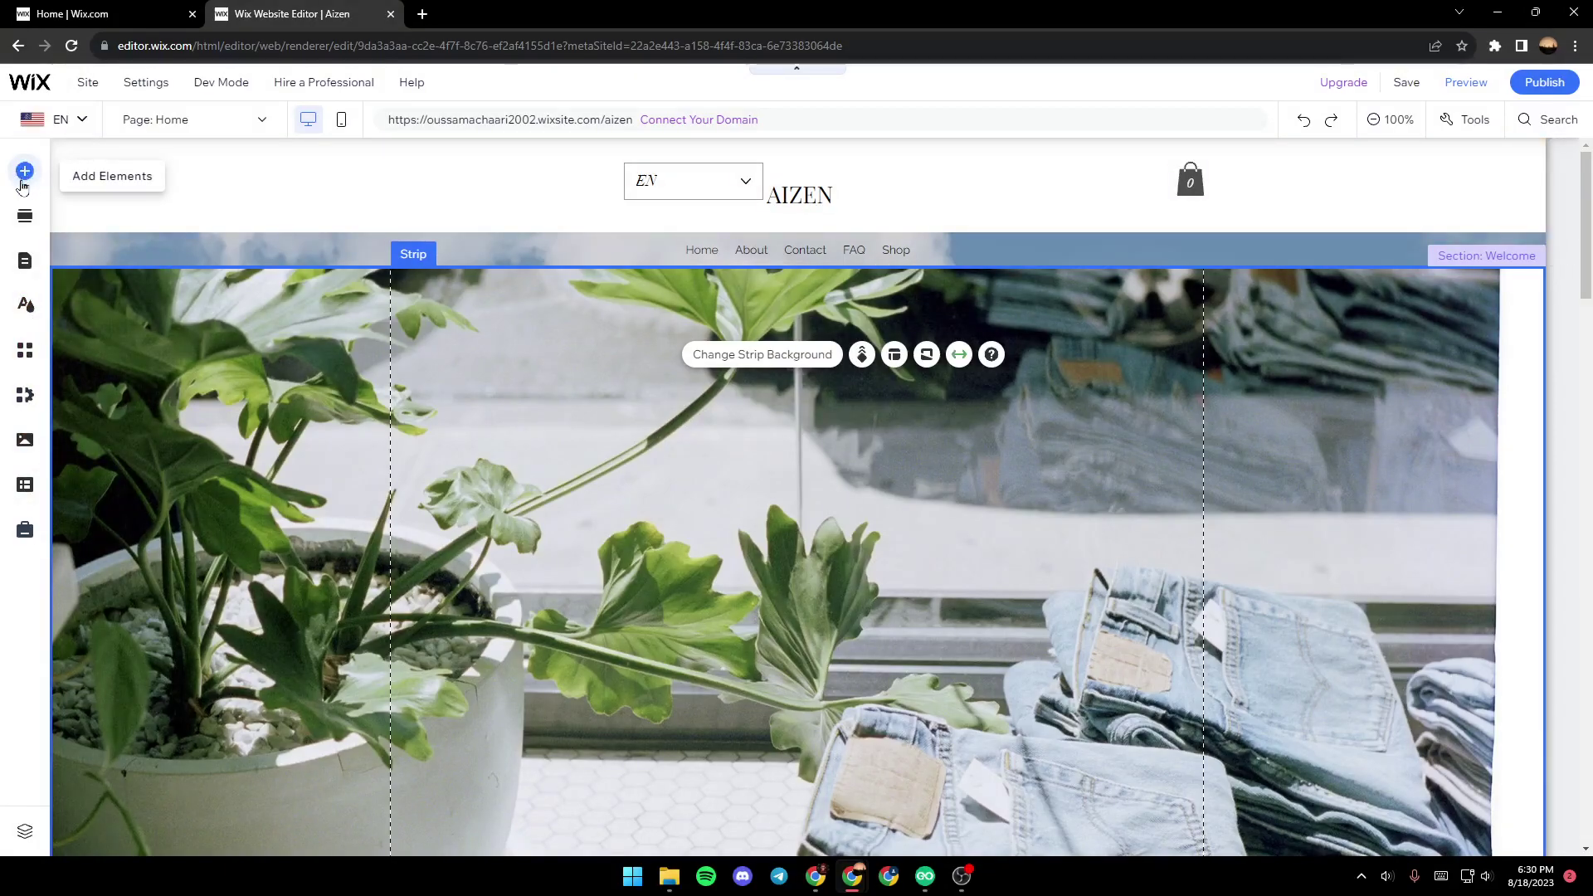
Bring up the Button designs from the Add Elements panel.
{"action": "left_click", "coordinate": [21, 184]}
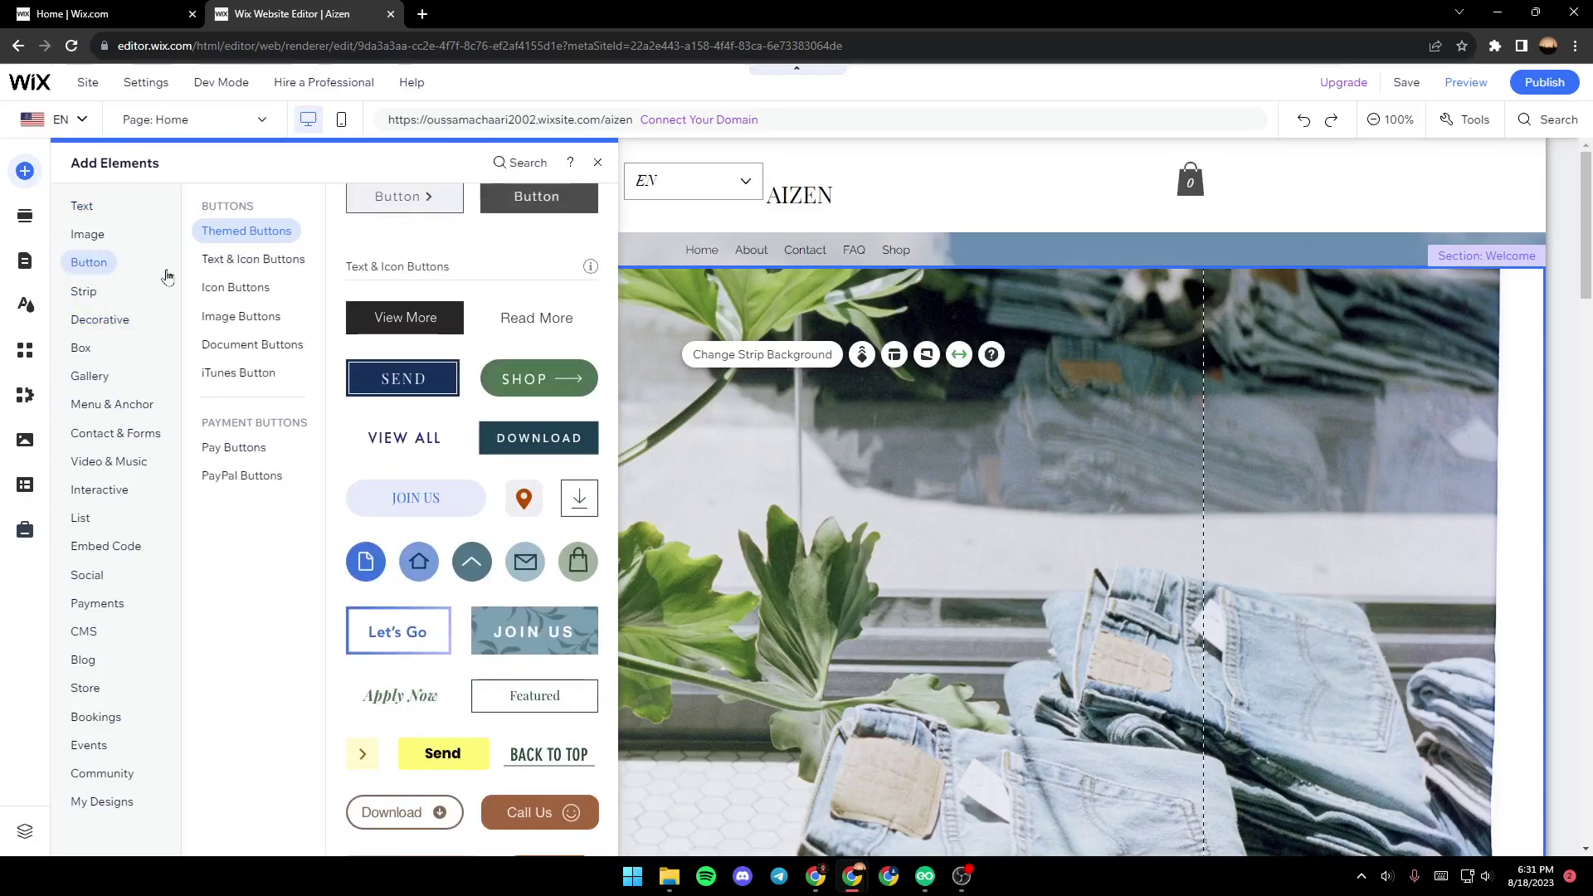
{"action": "left_click", "coordinate": [231, 232]}
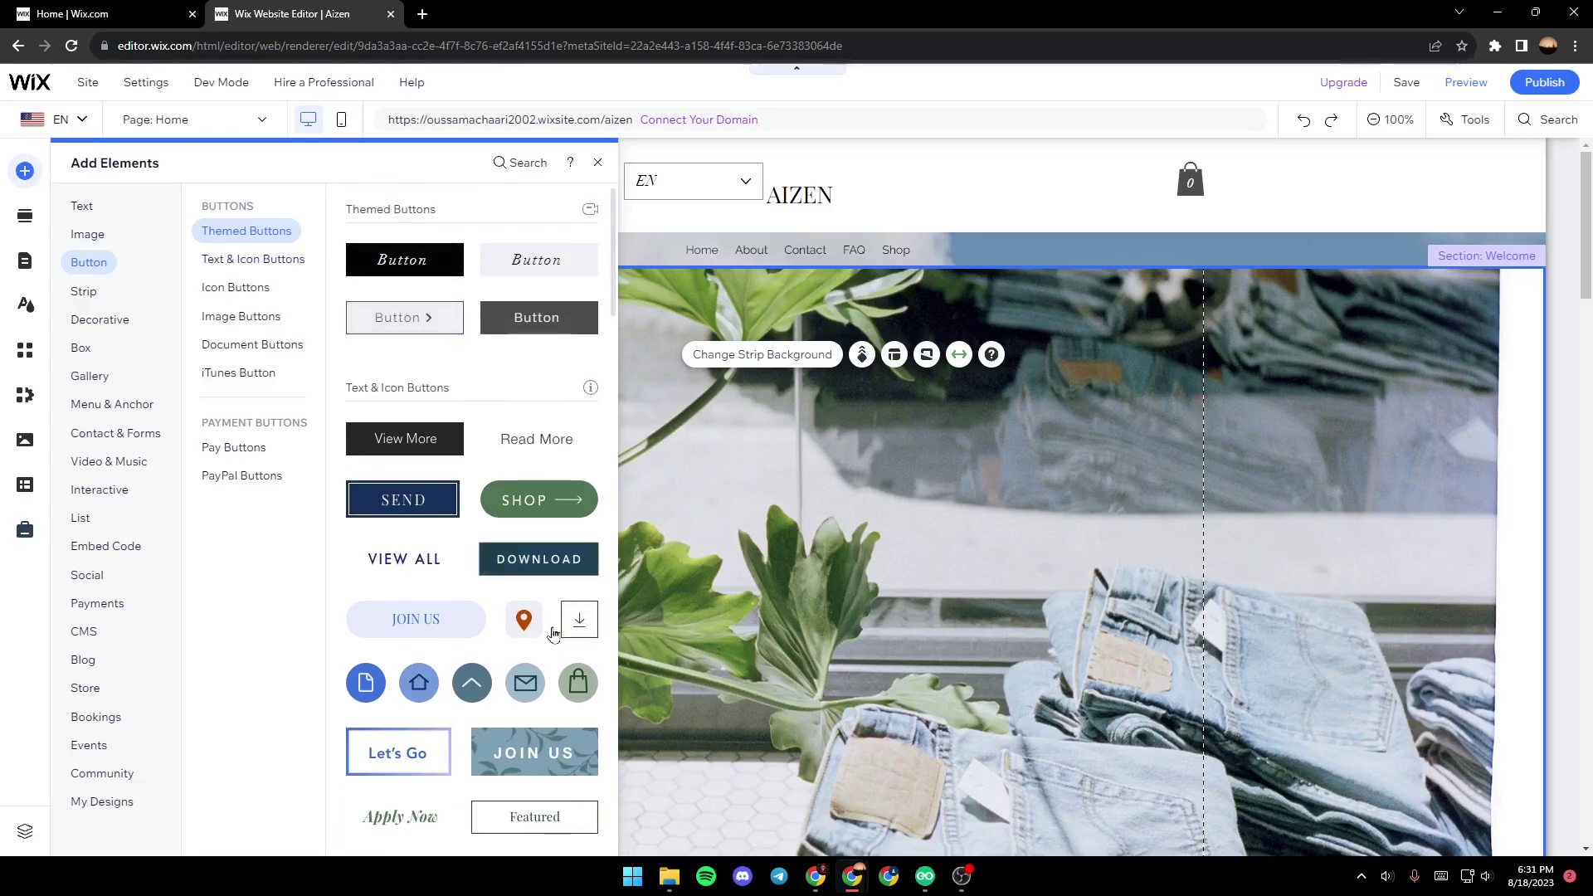
{"action": "scroll", "coordinate": [498, 398], "scroll_direction": "down", "scroll_amount": 2}
{"action": "scroll", "coordinate": [547, 431], "scroll_direction": "down", "scroll_amount": 1}
{"action": "scroll", "coordinate": [549, 431], "scroll_direction": "up", "scroll_amount": 1}
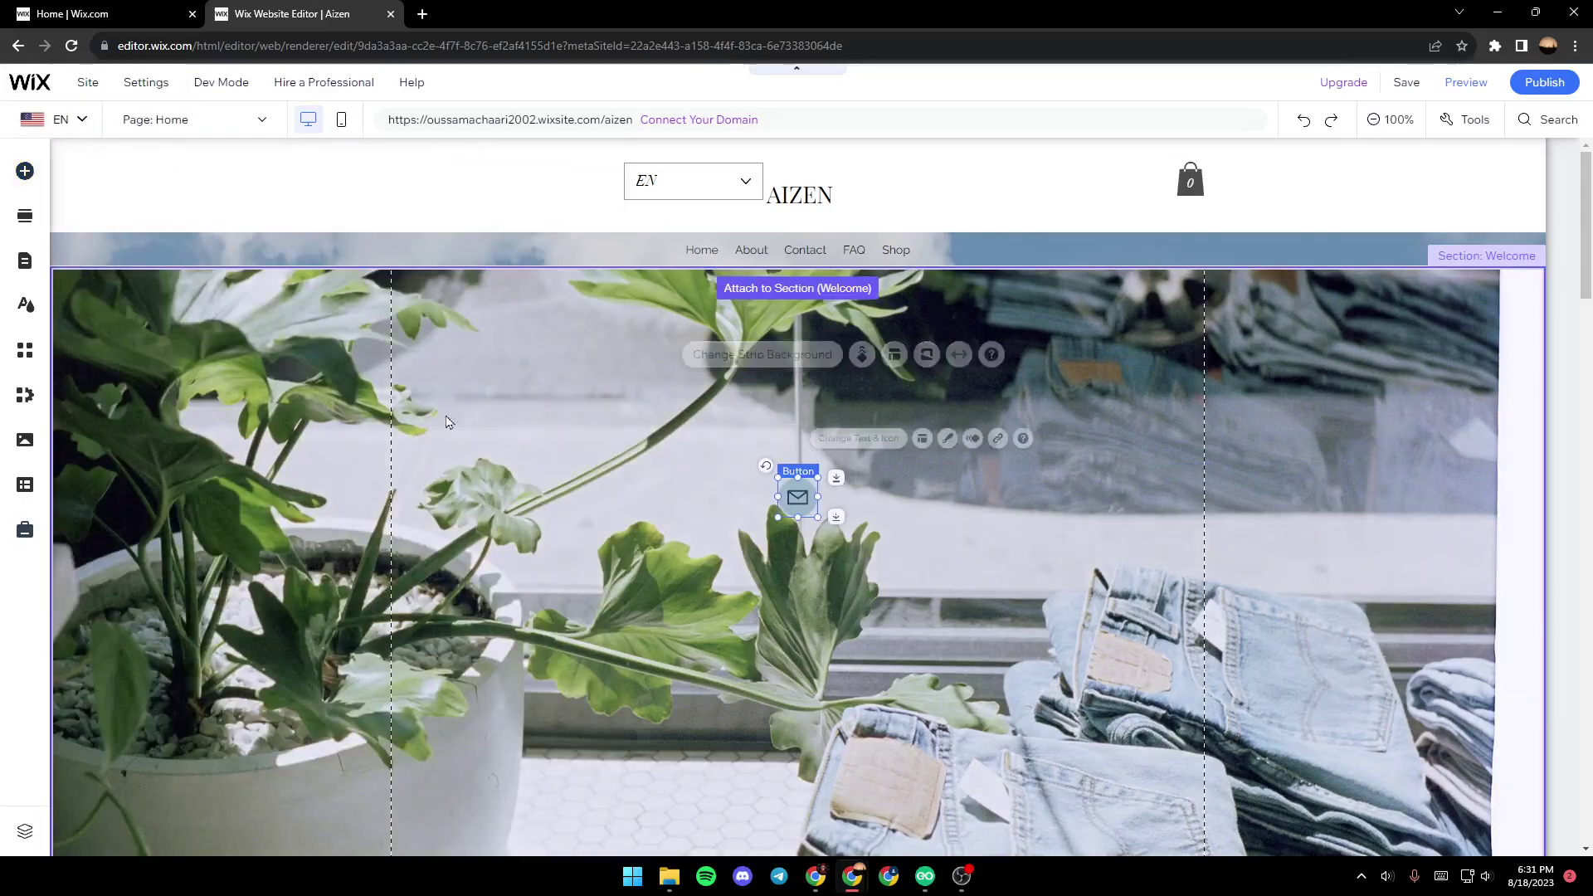
Drop the round mail button in the Welcome section and open its Text & Icon settings.
{"action": "mouse_move", "coordinate": [525, 439]}
{"action": "left_mouse_down"}
{"action": "mouse_move", "coordinate": [797, 498]}
{"action": "mouse_move", "coordinate": [605, 441]}
{"action": "mouse_move", "coordinate": [542, 539]}
{"action": "mouse_move", "coordinate": [524, 516]}
{"action": "left_mouse_up"}
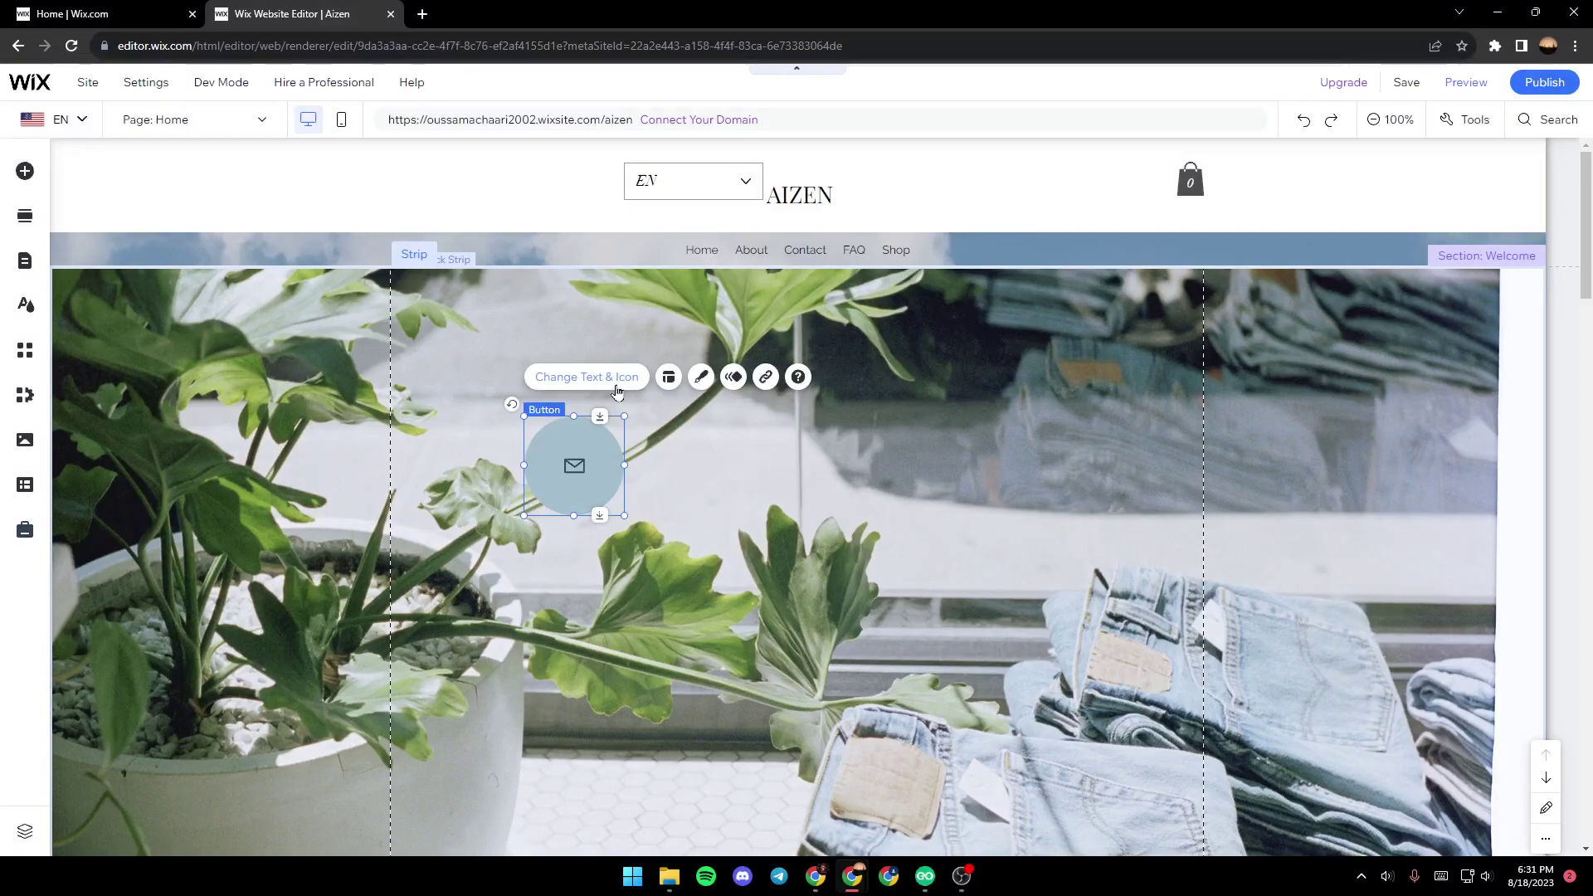
{"action": "left_click", "coordinate": [615, 377]}
Set the mail button to display Icon only, keeping the accessible name 'Mail'.
{"action": "left_click", "coordinate": [765, 511]}
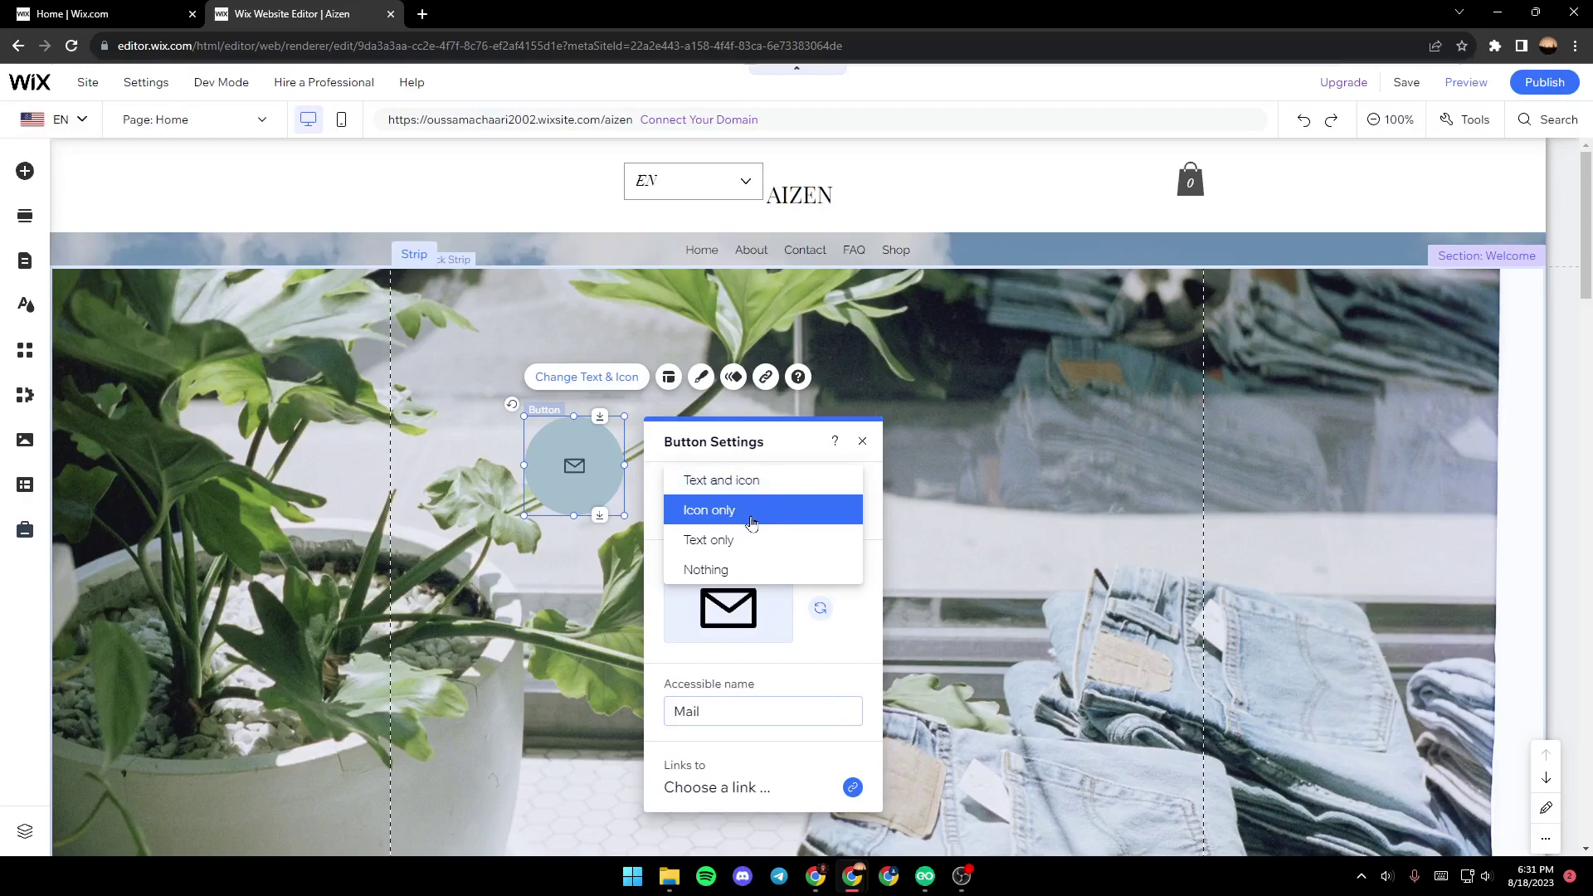
{"action": "left_click", "coordinate": [841, 645]}
{"action": "left_click", "coordinate": [752, 703]}
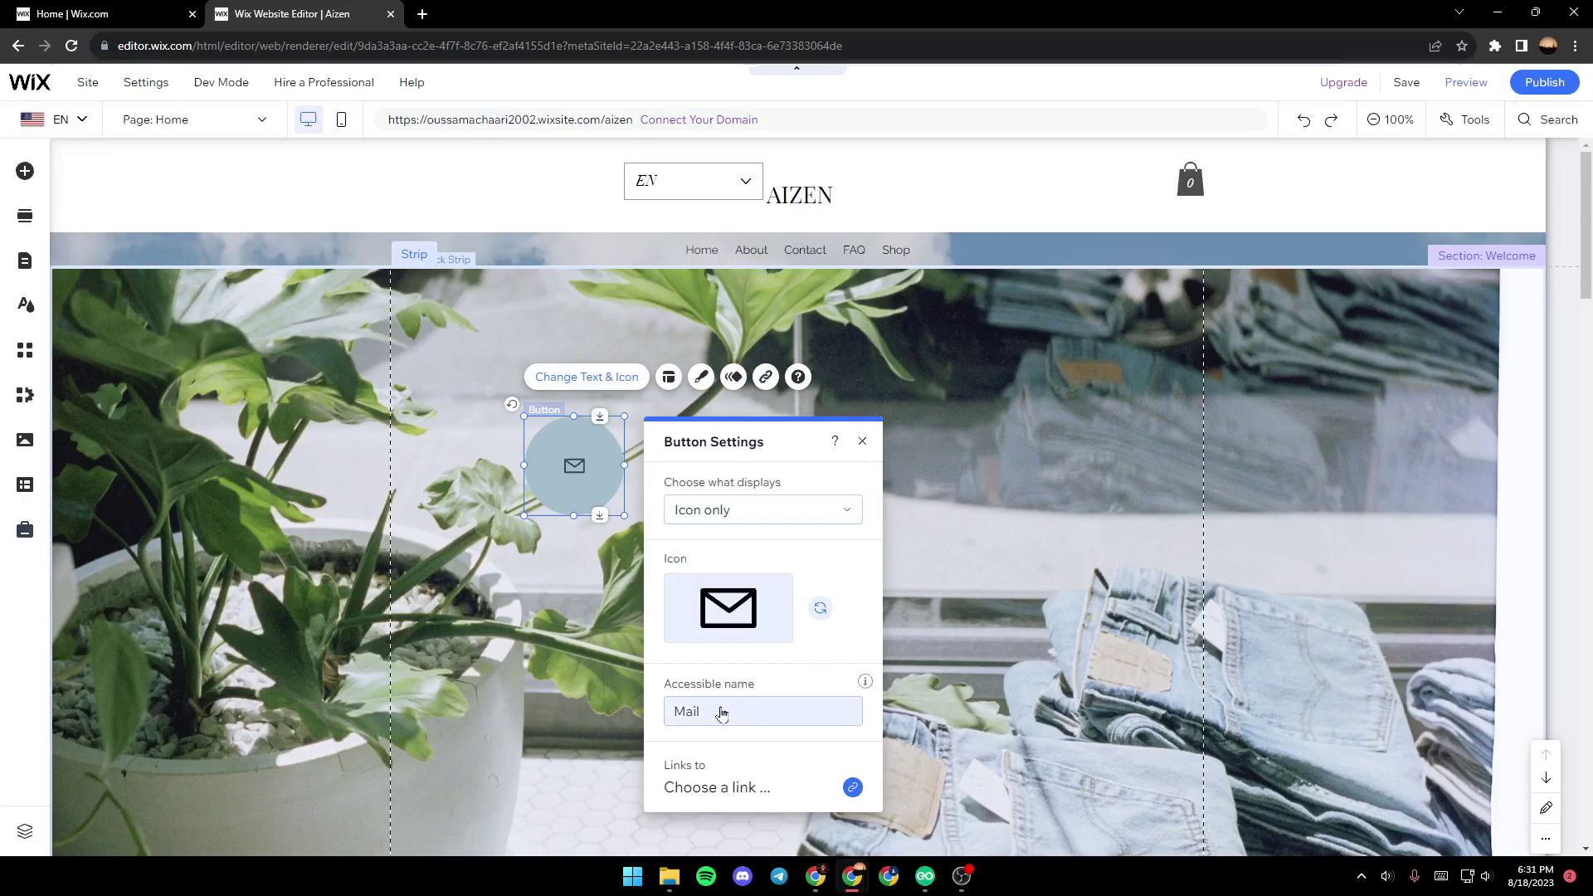
{"action": "double_click", "coordinate": [709, 711]}
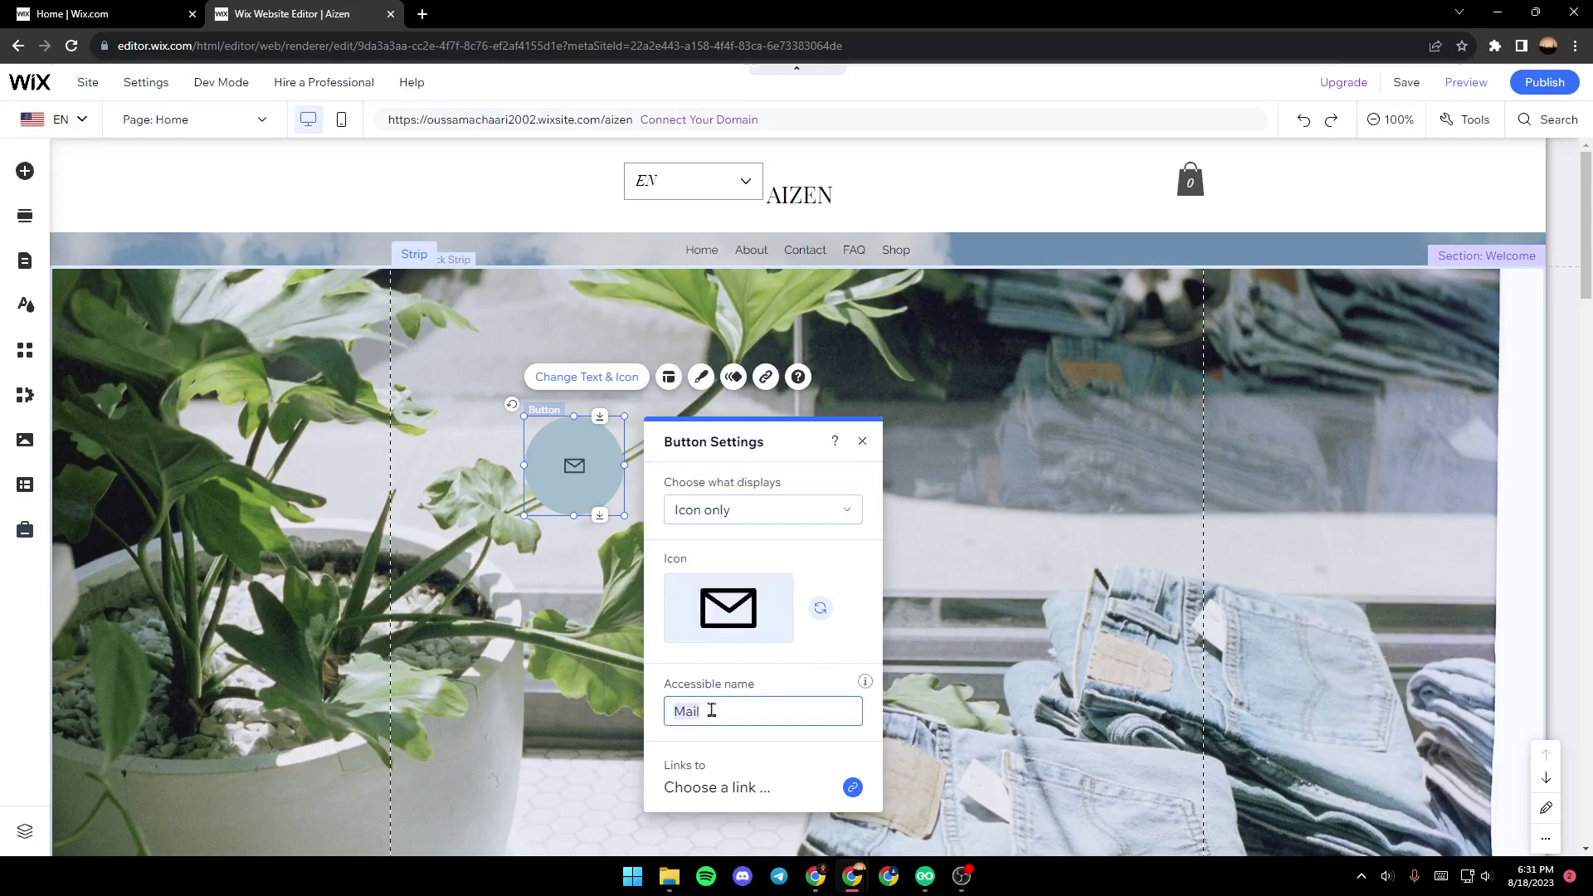
{"action": "left_click", "coordinate": [795, 677]}
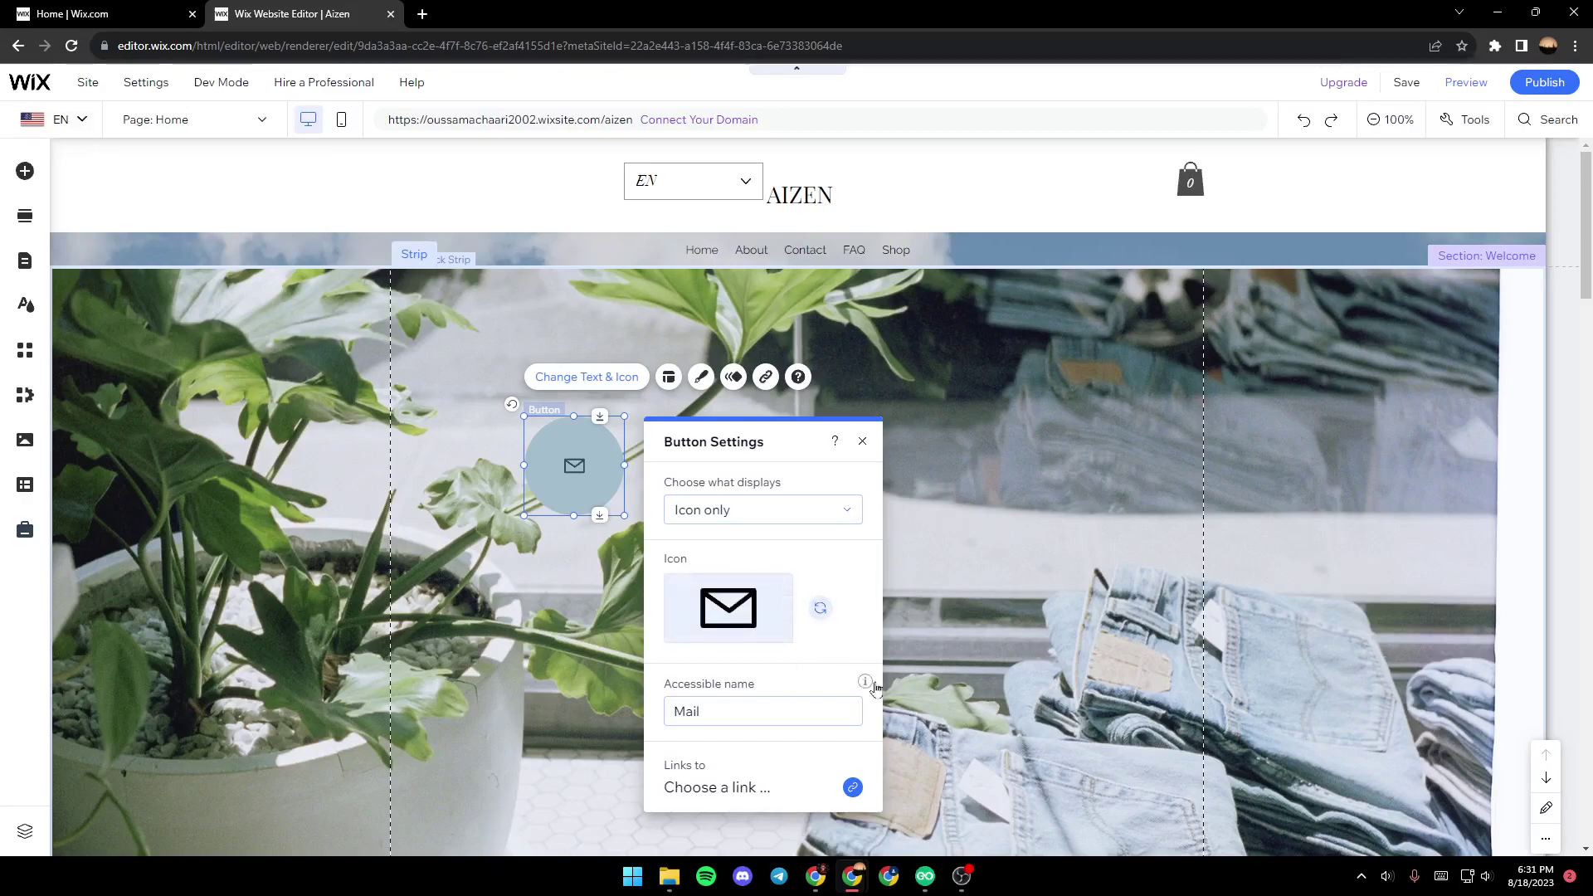
Leave the link unset, close Button Settings, and dismiss the button's right-click menu.
{"action": "left_click", "coordinate": [756, 788]}
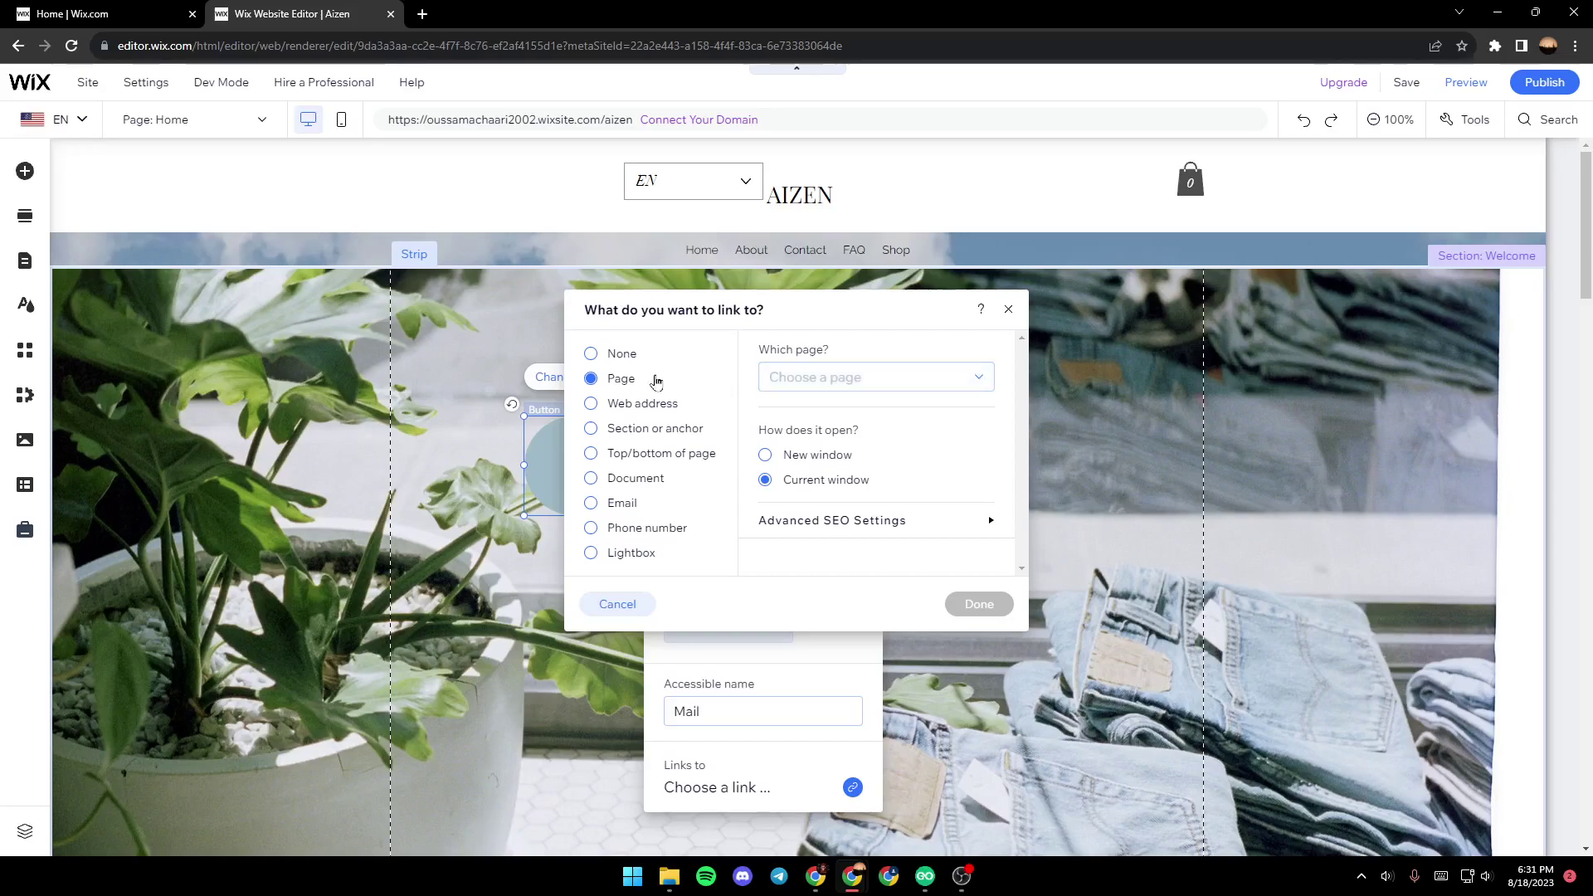
{"action": "left_click", "coordinate": [1010, 309]}
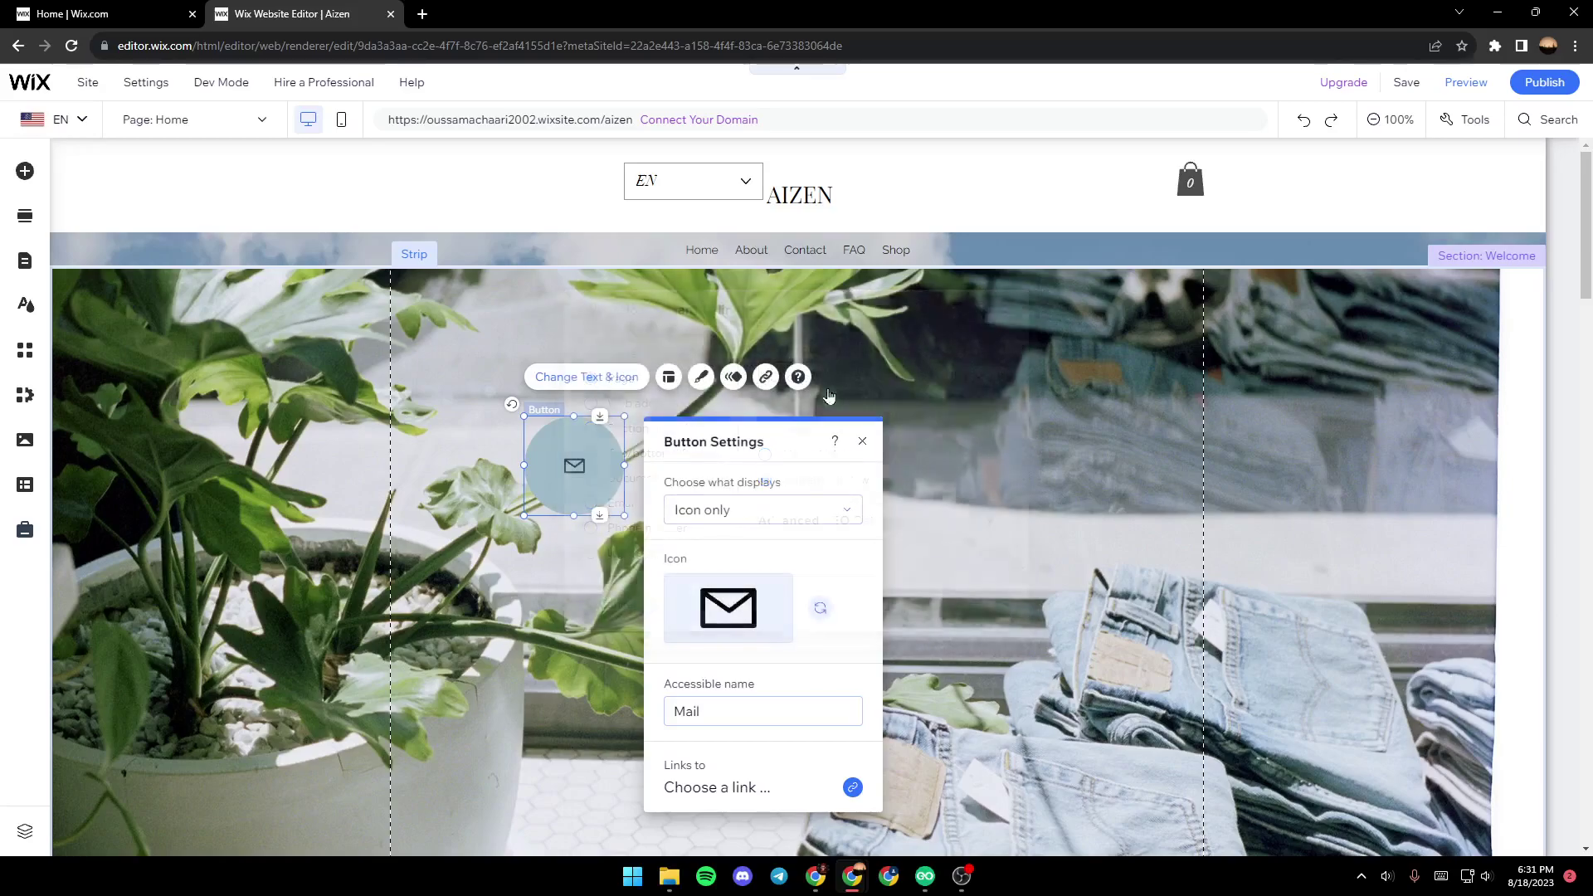
{"action": "left_click", "coordinate": [862, 446]}
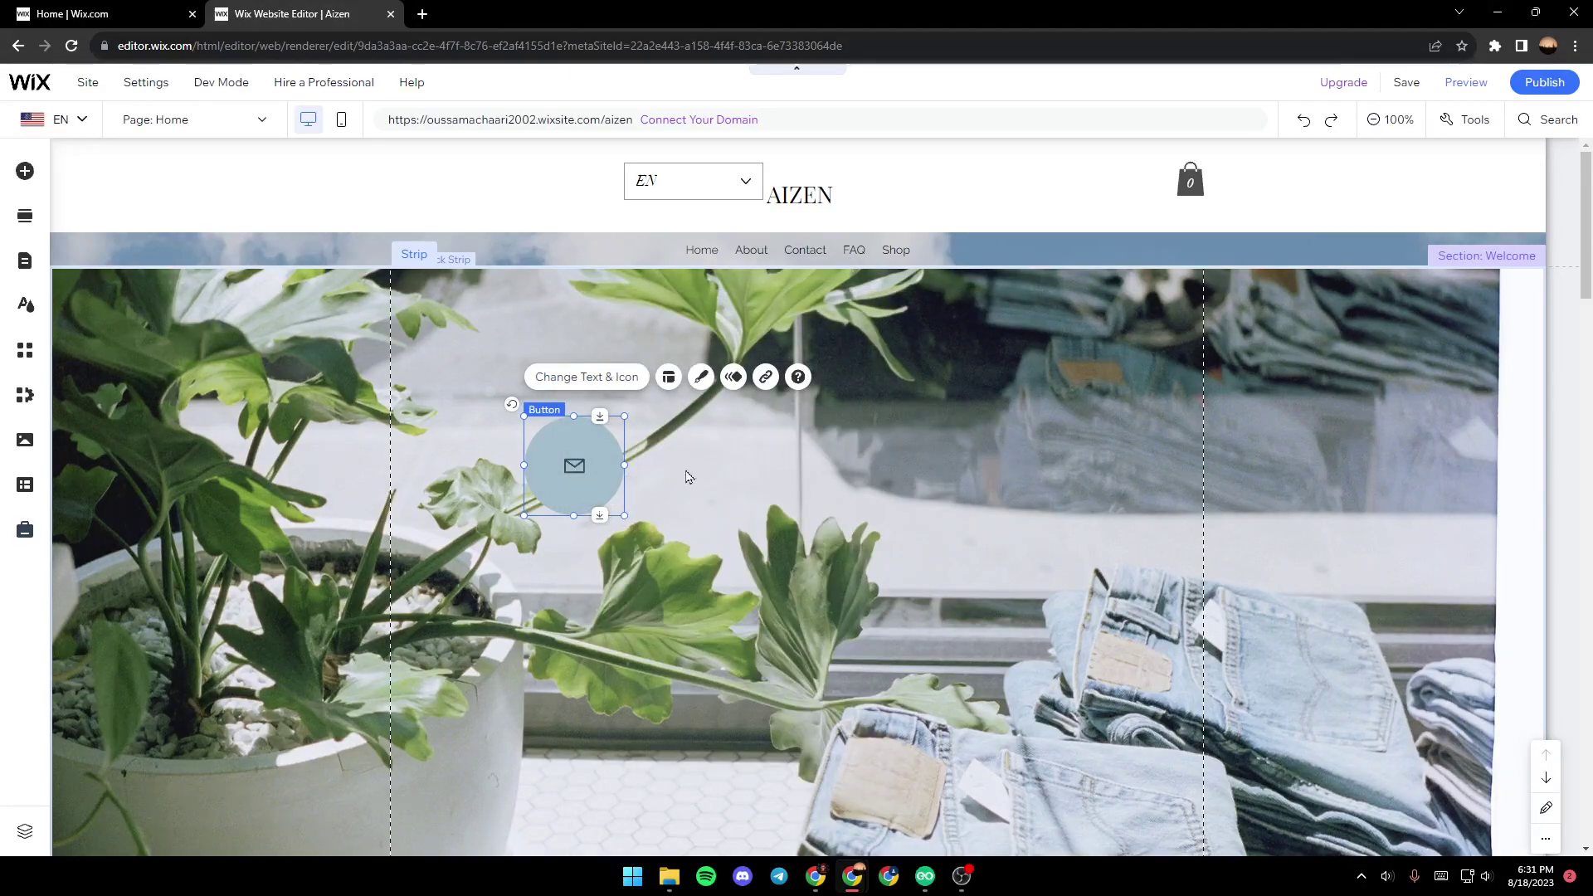
{"action": "right_click", "coordinate": [596, 468]}
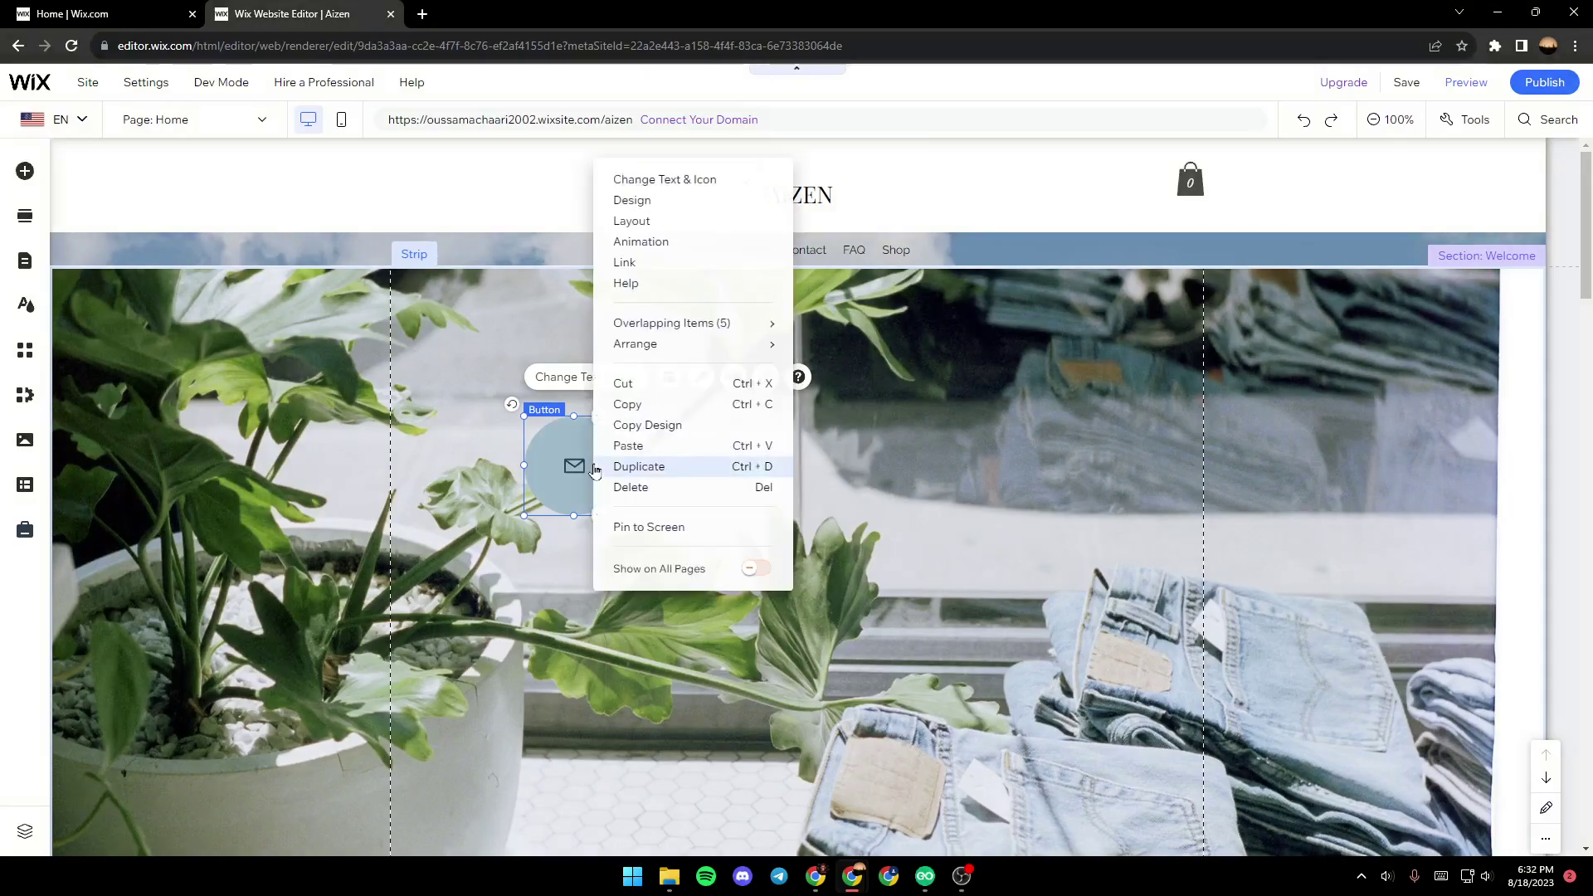
{"action": "left_click", "coordinate": [556, 474]}
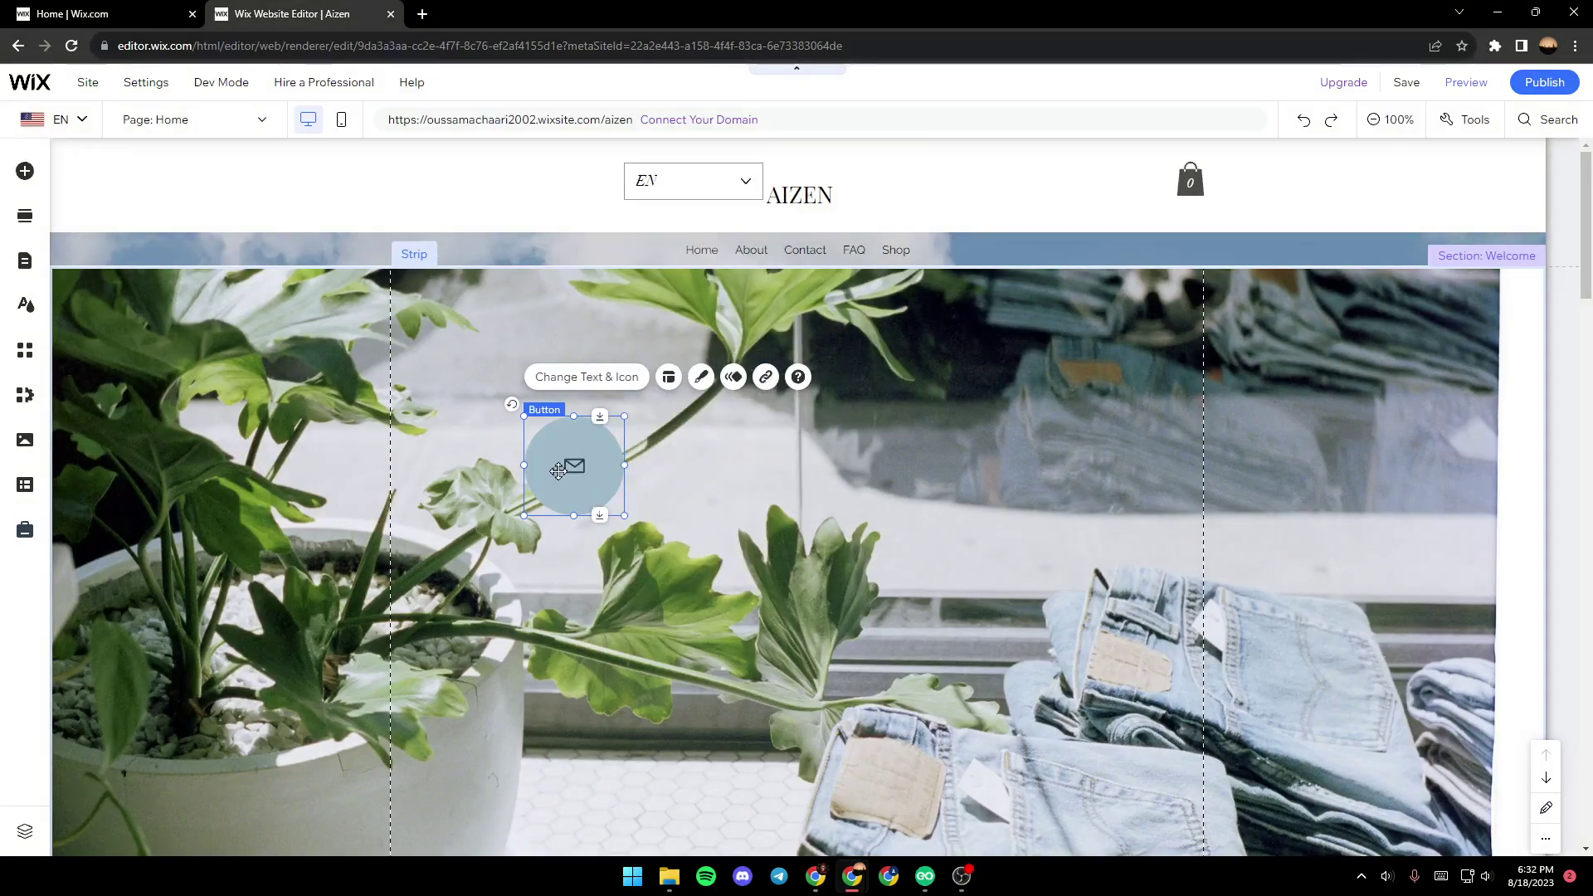